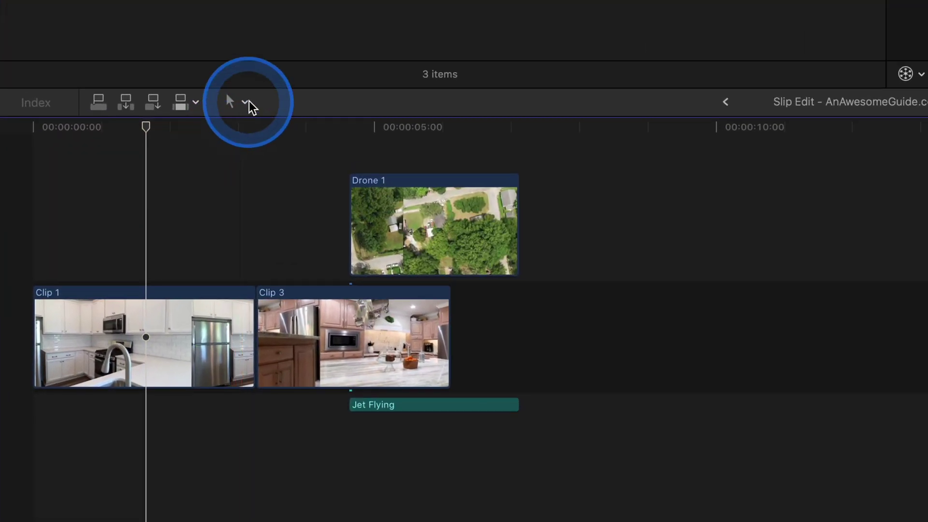
# Step: With the Trim tool, slip Clip 1's footage by +00:23, keeping its length and position
pyautogui.click(145, 279)
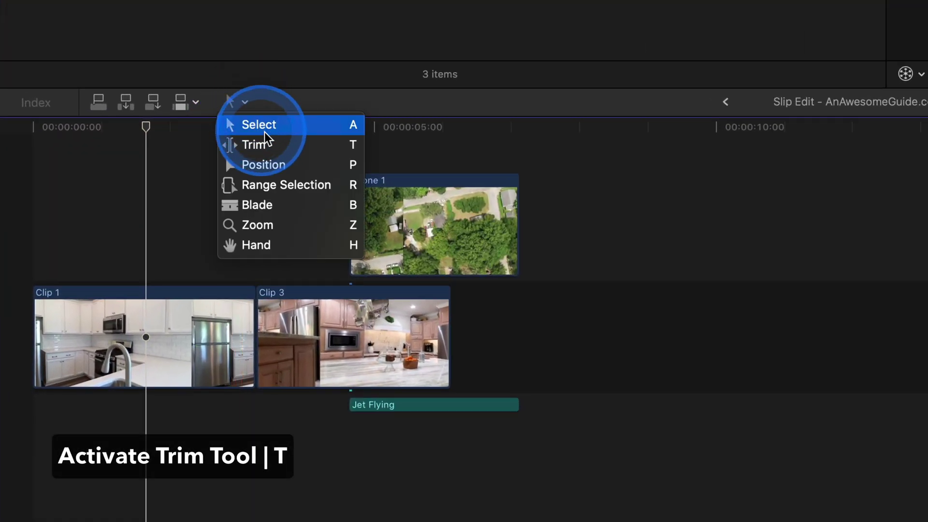
pyautogui.click(278, 146)
pyautogui.moveTo(103, 330); pyautogui.dragTo(158, 333)
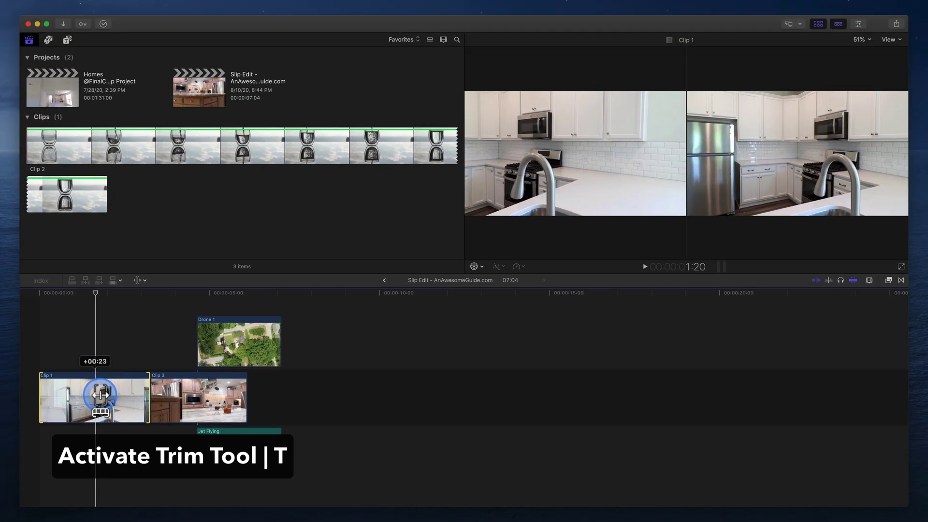
pyautogui.moveTo(101, 395); pyautogui.dragTo(101, 395)
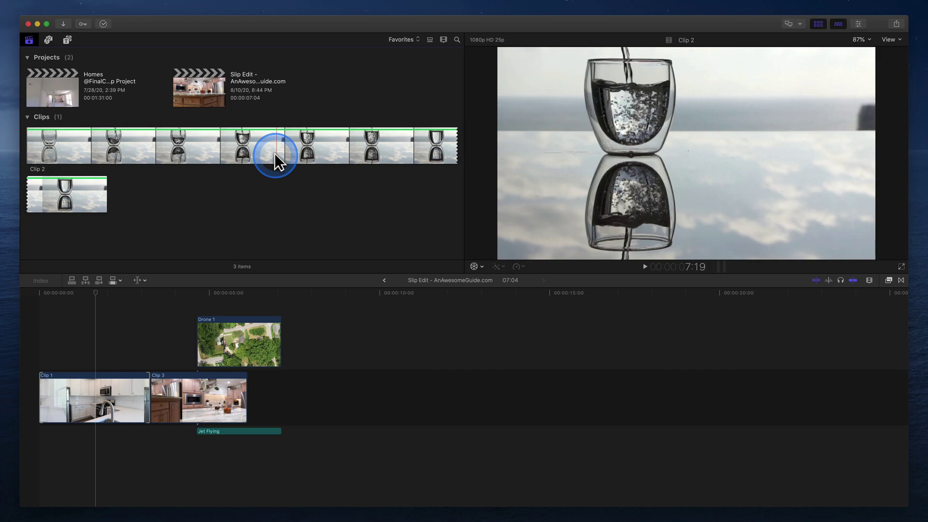
# Step: Drag the whole water-pouring Clip 2 between Clip 1 and Clip 3, making the project 22:28
pyautogui.moveTo(274, 152); pyautogui.dragTo(152, 396)
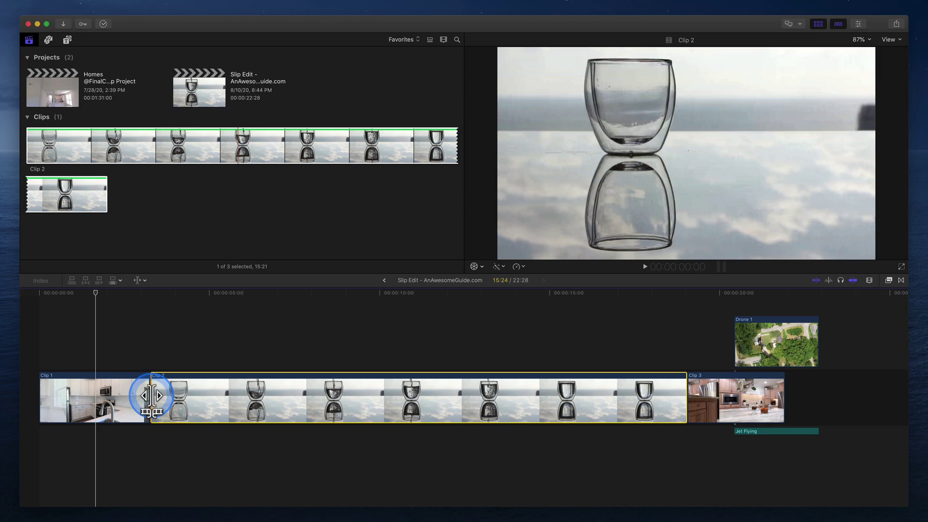
pyautogui.moveTo(305, 402); pyautogui.dragTo(369, 403)
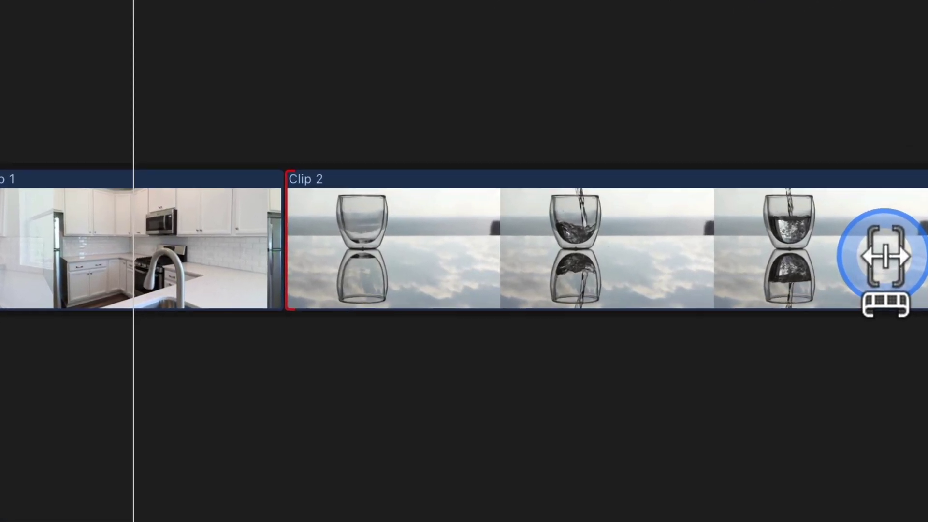
pyautogui.moveTo(884, 256); pyautogui.dragTo(873, 255)
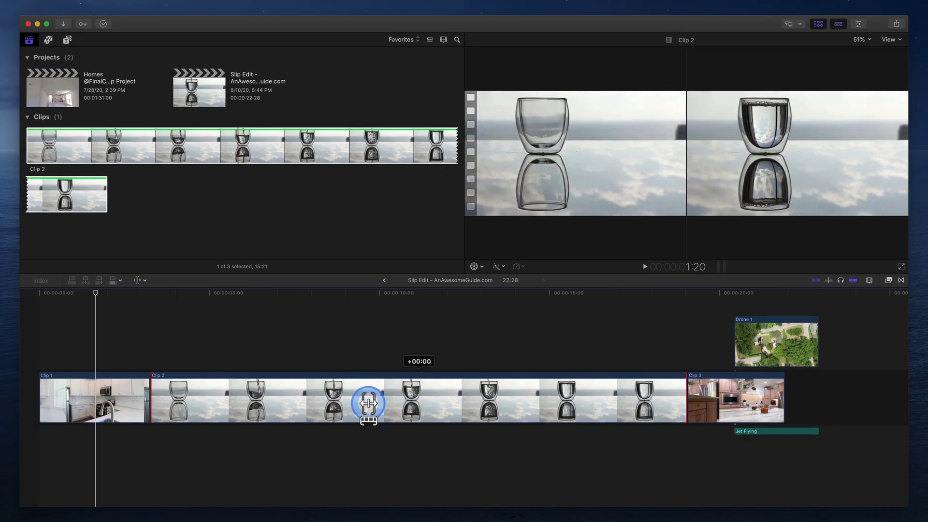
pyautogui.moveTo(368, 404); pyautogui.dragTo(368, 404)
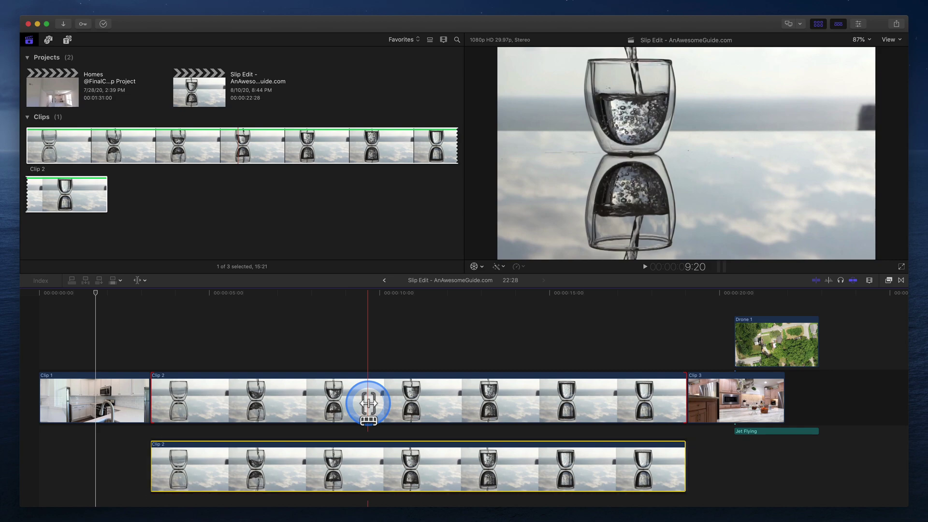
# Step: With the Select tool, delete the full Clip 2 from the timeline
pyautogui.press('a')
pyautogui.click(367, 401)
pyautogui.press('Delete')
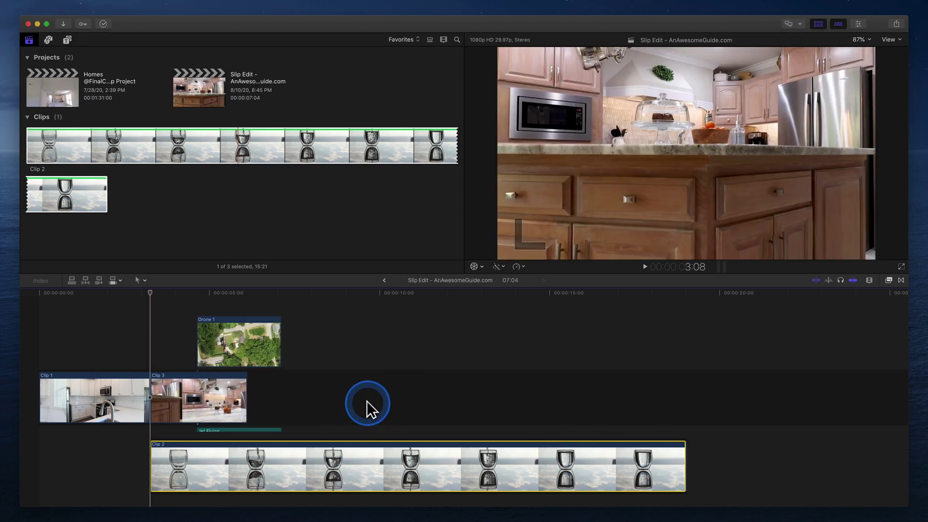
# Step: Mark an In/Out range on Clip 2 and insert that 04:09 portion between Clip 1 and Clip 3
pyautogui.click(44, 146)
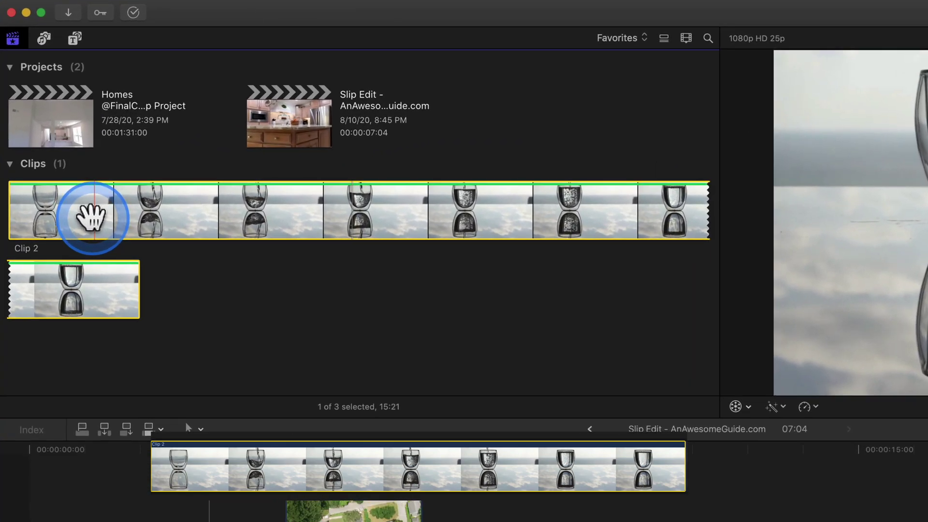
pyautogui.press('i')
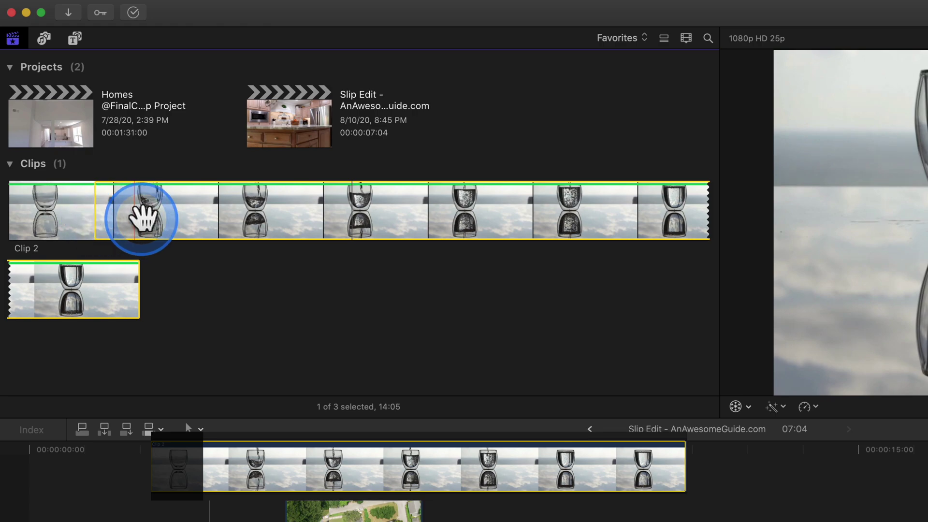
pyautogui.press('o')
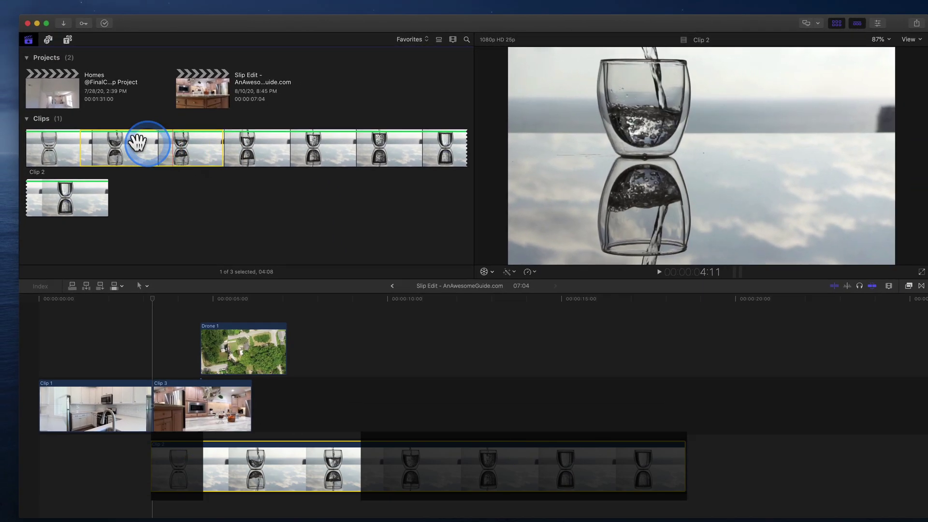
pyautogui.moveTo(137, 142); pyautogui.dragTo(148, 383)
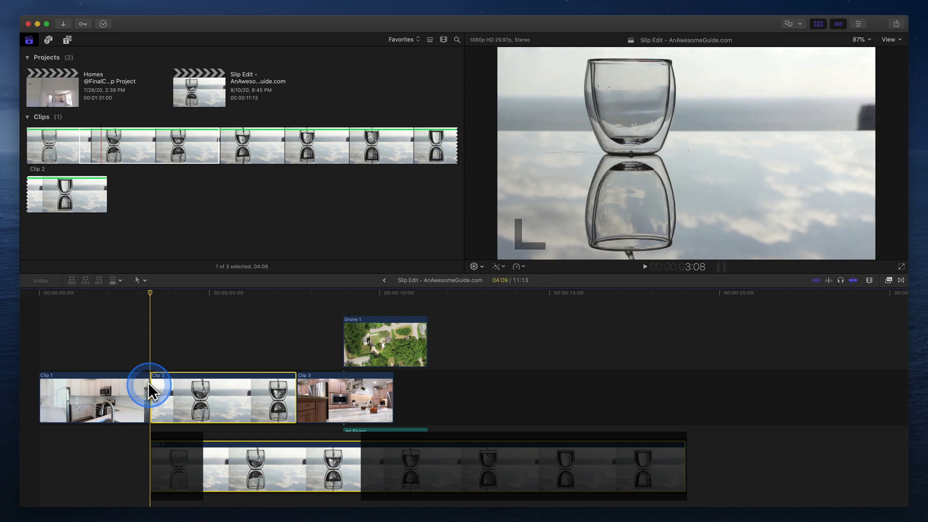
# Step: After previewing playback, replace the timeline's Clip 2 from its start with the 04:04 browser range
pyautogui.press('space')
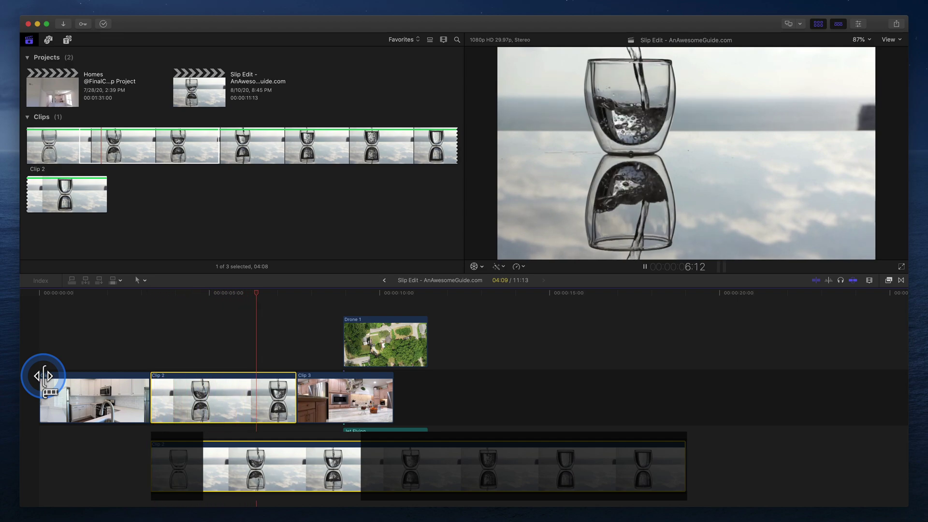
pyautogui.press('space')
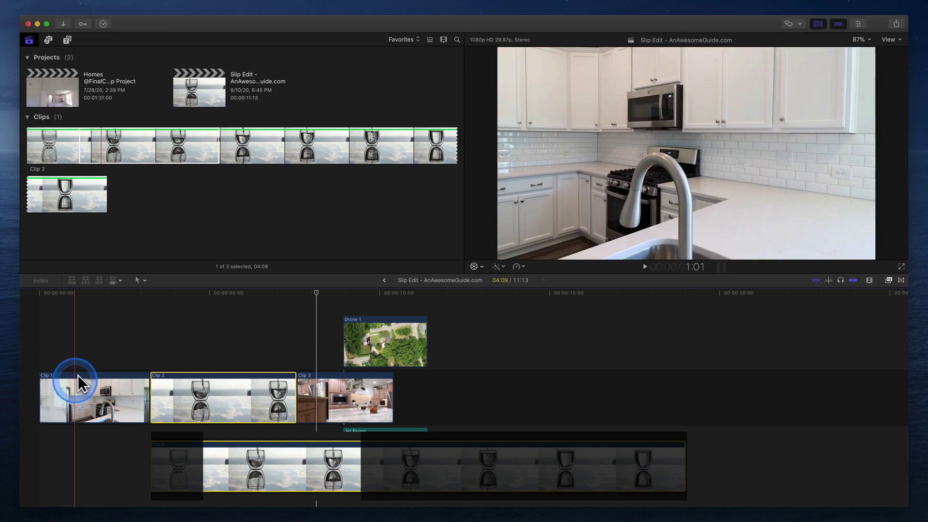
pyautogui.click(88, 146)
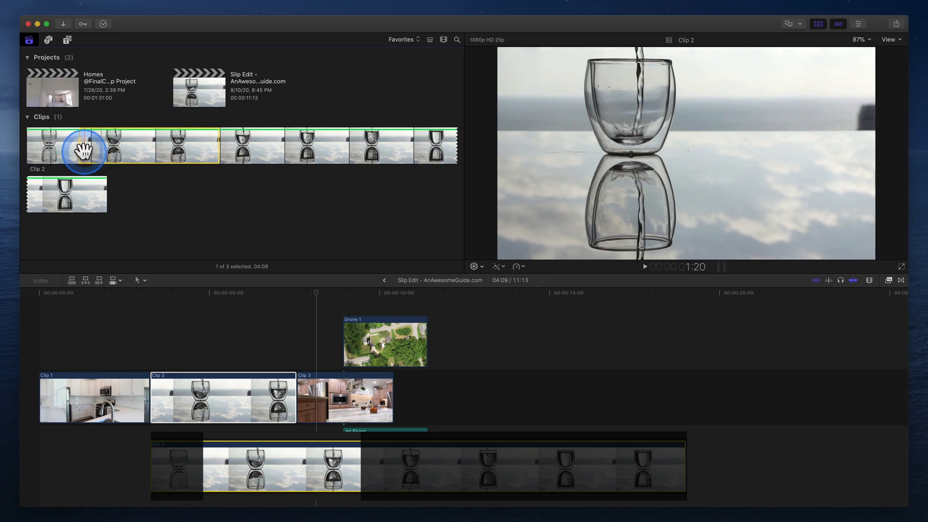
pyautogui.moveTo(83, 151); pyautogui.dragTo(195, 394)
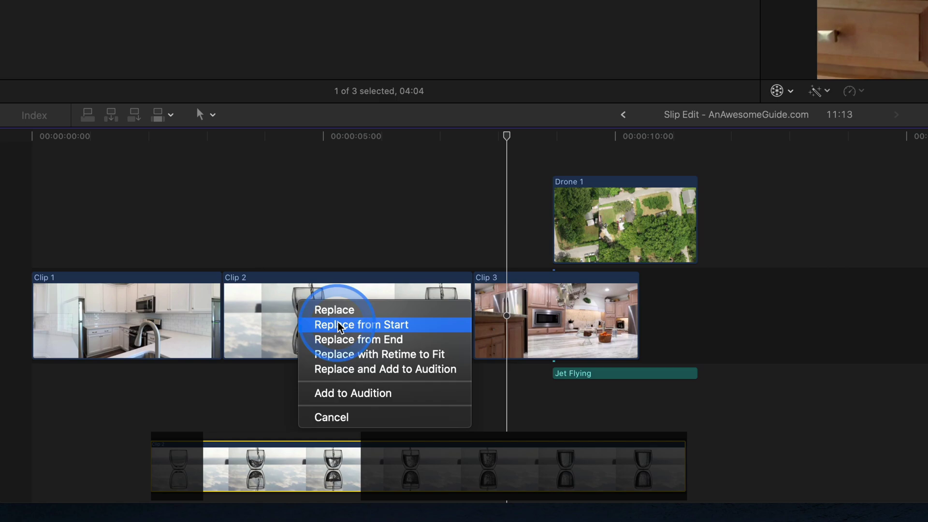
pyautogui.click(340, 326)
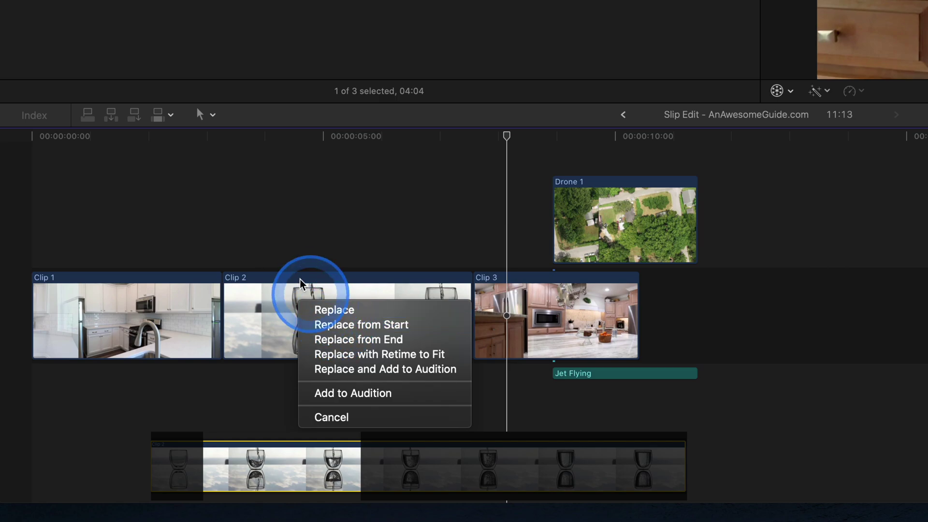
# Step: Using the Trim tool (T), slip Clip 2's footage back and forth, settling on -01:24
pyautogui.press('t')
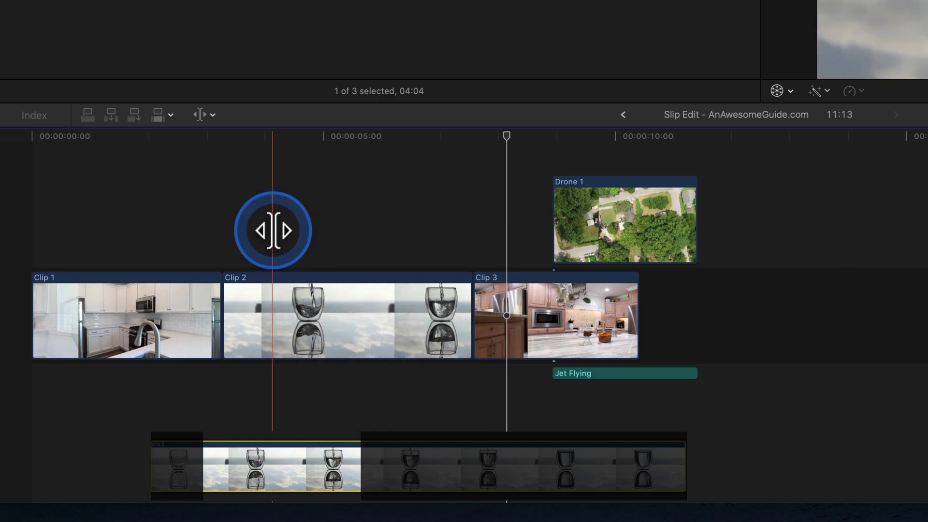
pyautogui.moveTo(283, 313)
pyautogui.mouseDown()
pyautogui.moveTo(302, 315)
pyautogui.moveTo(273, 315)
pyautogui.mouseUp()
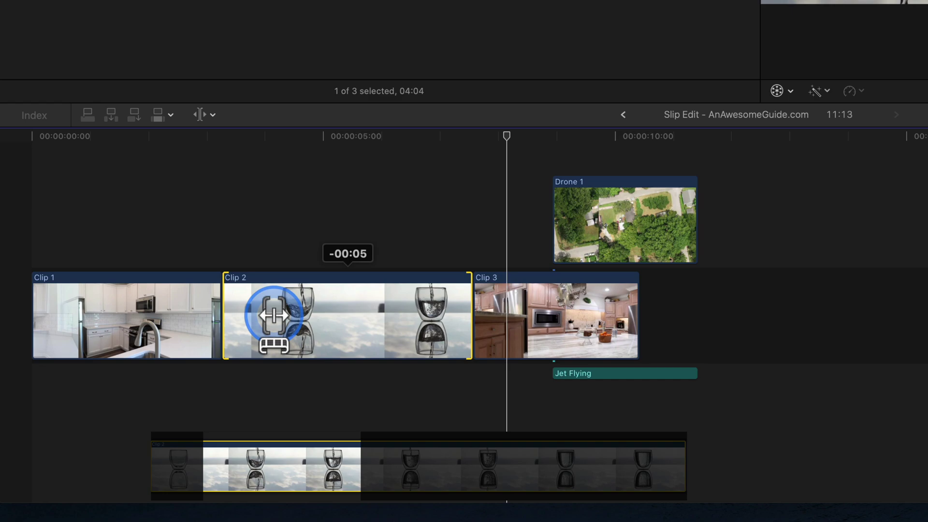
pyautogui.moveTo(273, 315); pyautogui.dragTo(451, 327)
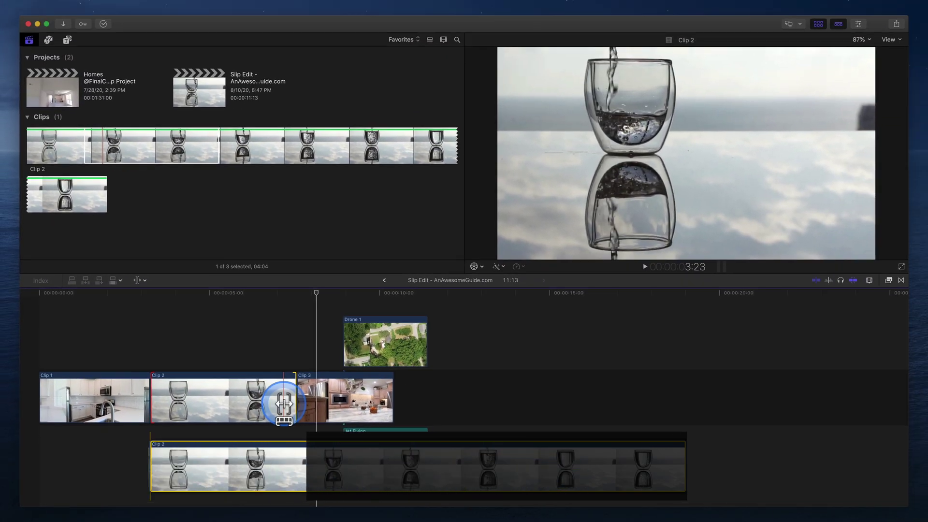
pyautogui.moveTo(280, 401); pyautogui.dragTo(218, 390)
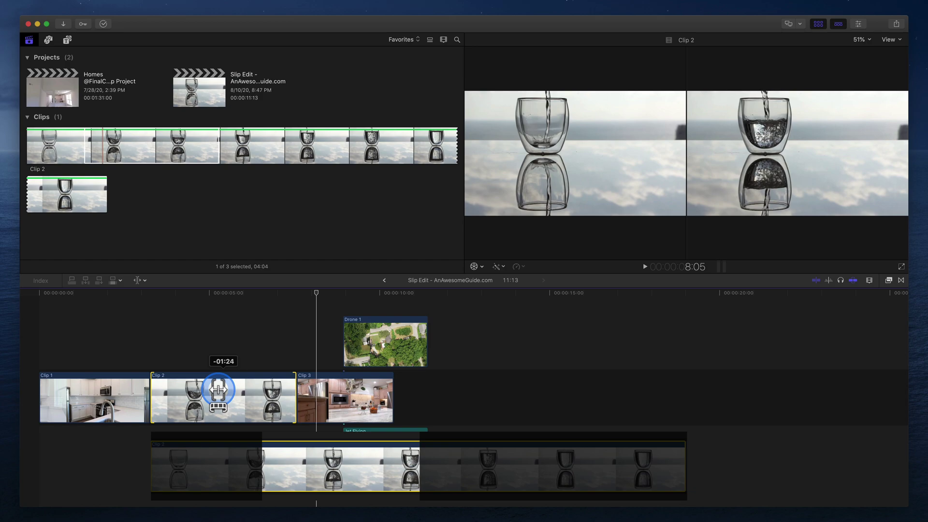
pyautogui.moveTo(218, 390); pyautogui.dragTo(218, 389)
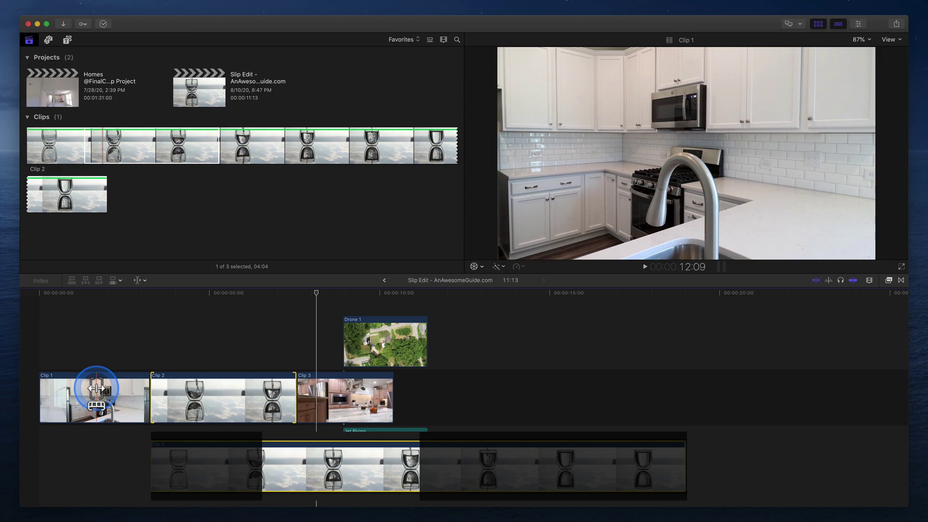
# Step: Play the opening of the timeline to review, then select Clip 2 with the Select tool
pyautogui.press('space')
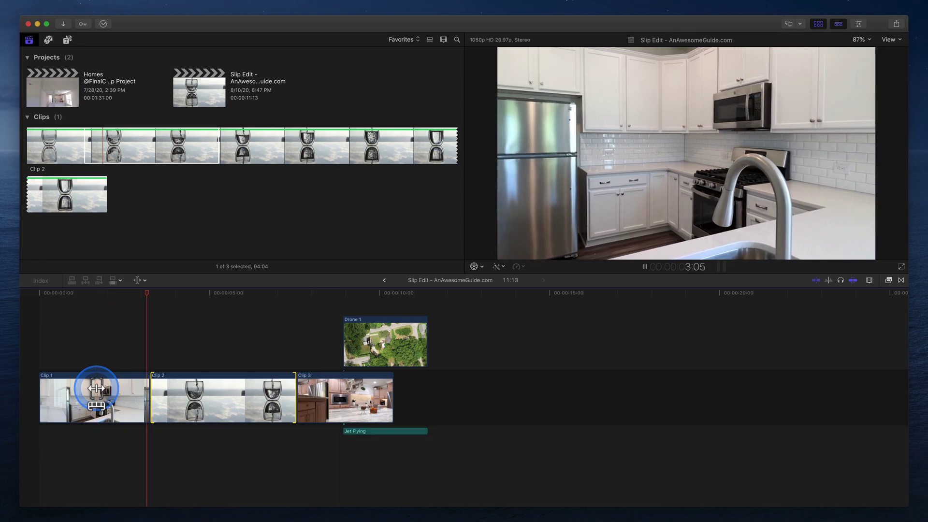
pyautogui.press('space')
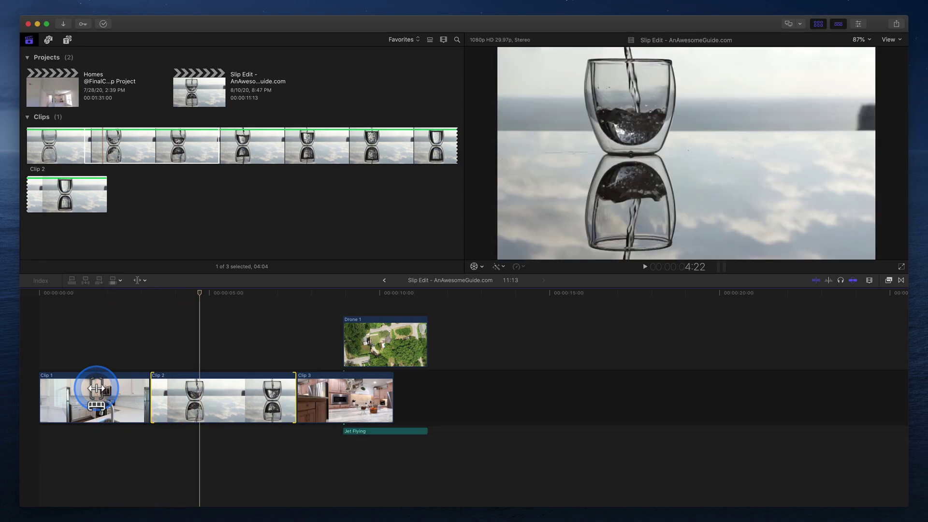
pyautogui.press('a')
pyautogui.click(215, 395)
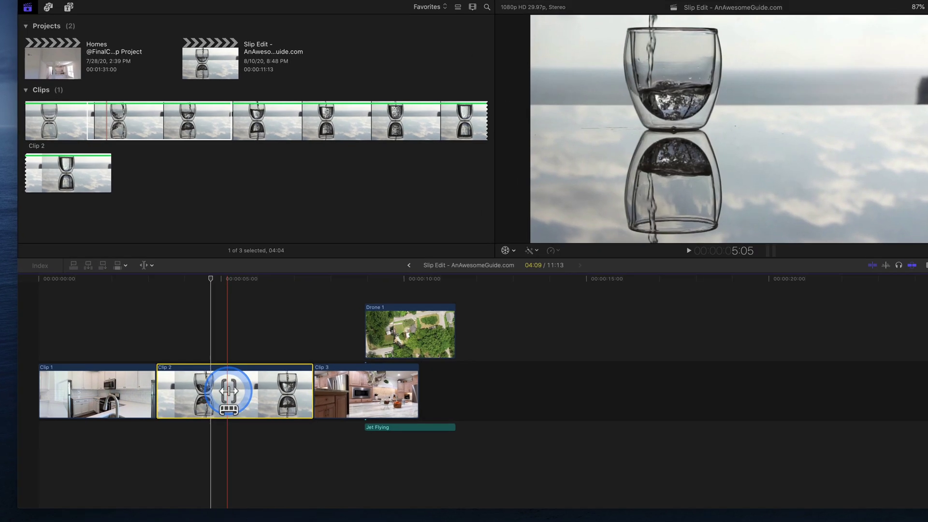
# Step: Drag-slip Clip 2 with the Trim tool, then enter -15 to slip it exactly -00:15
pyautogui.press('t')
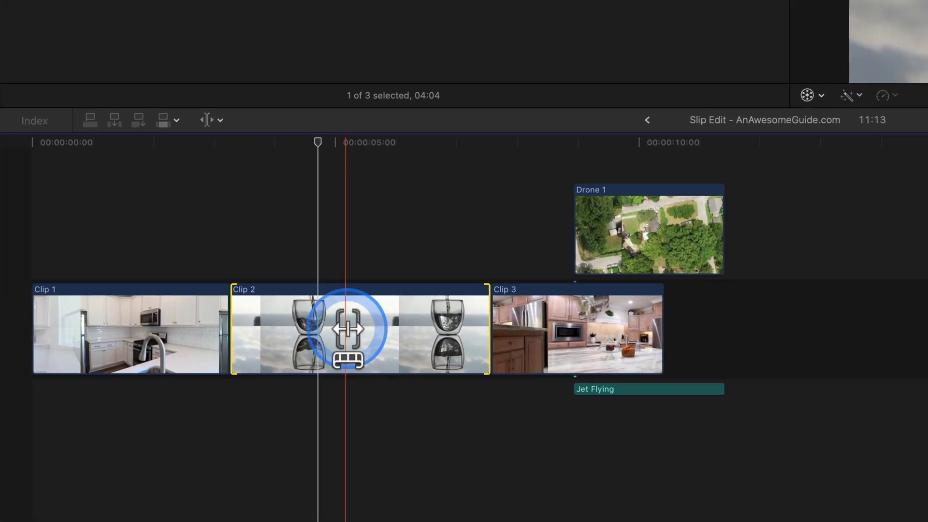
pyautogui.moveTo(347, 328); pyautogui.dragTo(348, 329)
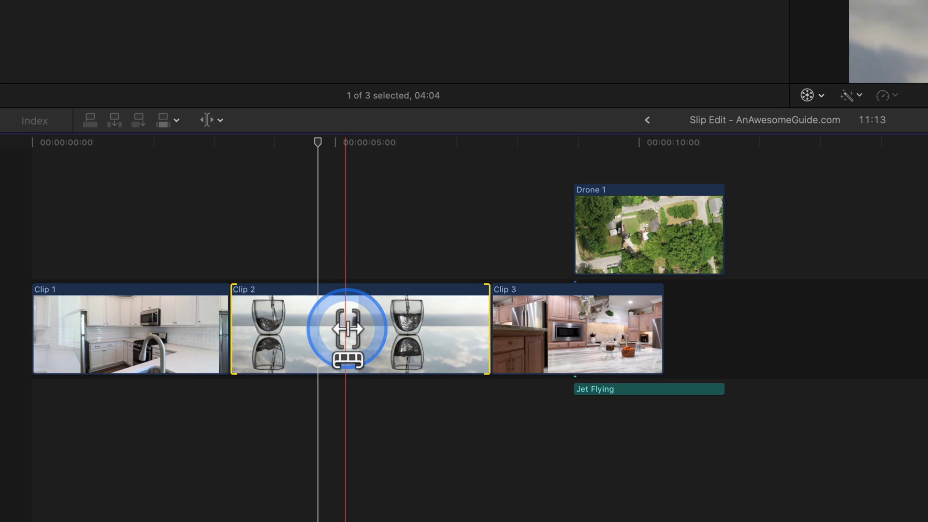
pyautogui.moveTo(347, 328); pyautogui.dragTo(347, 328)
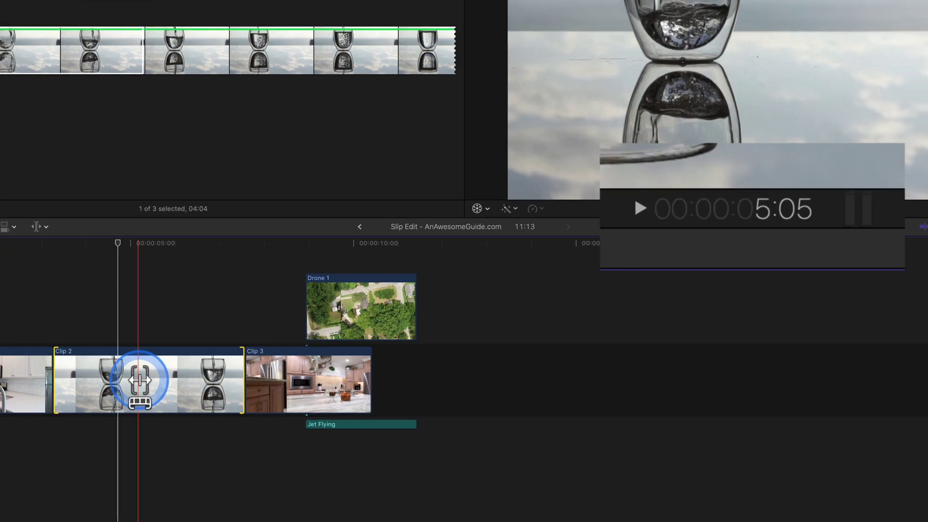
pyautogui.press('-')
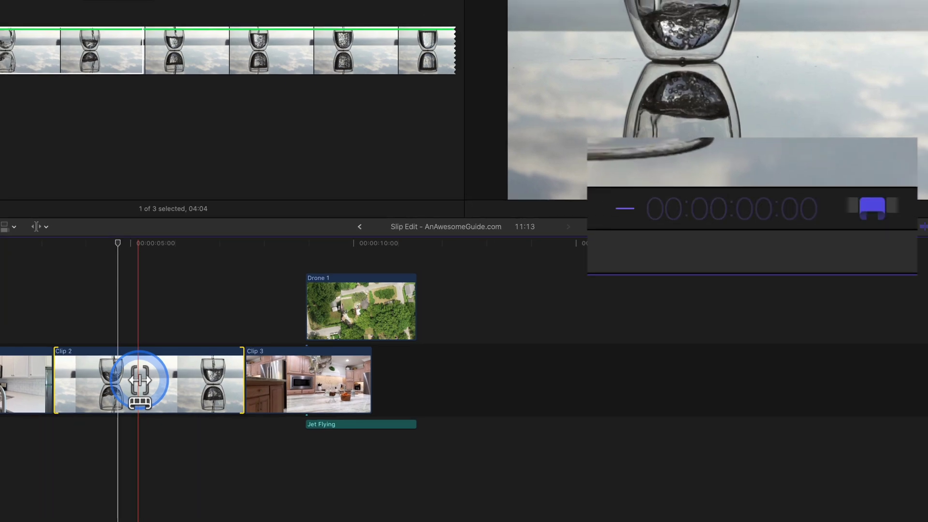
pyautogui.write('15')
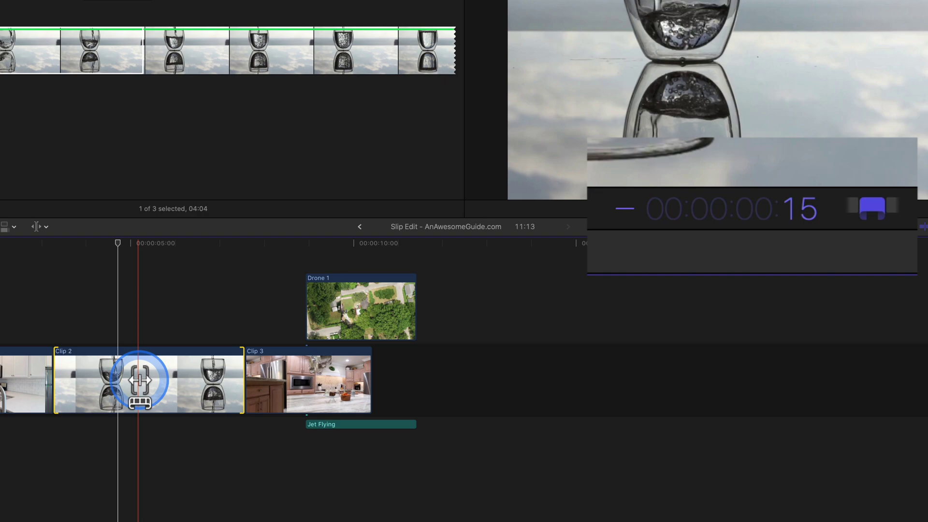
pyautogui.press('Return')
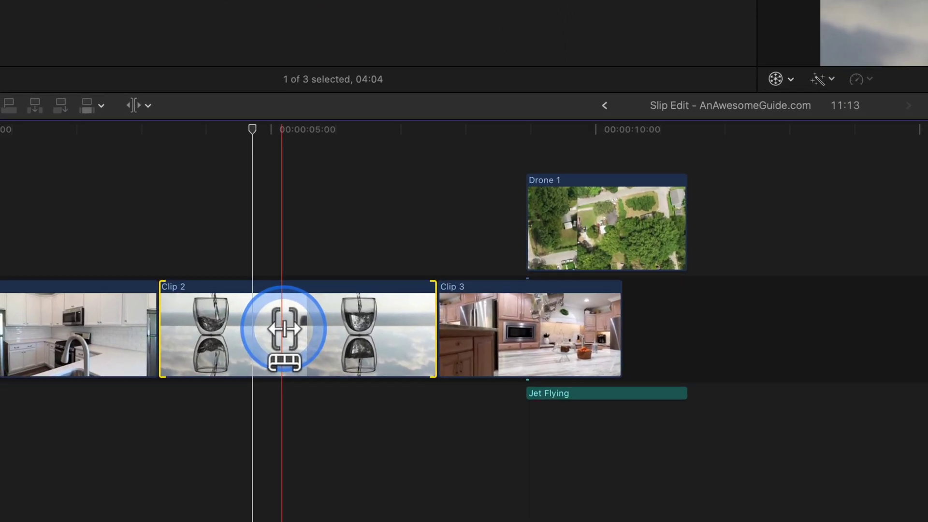
# Step: Slip Clip 3's kitchen footage forward, readjusting to a +00:28 offset
pyautogui.click(491, 332)
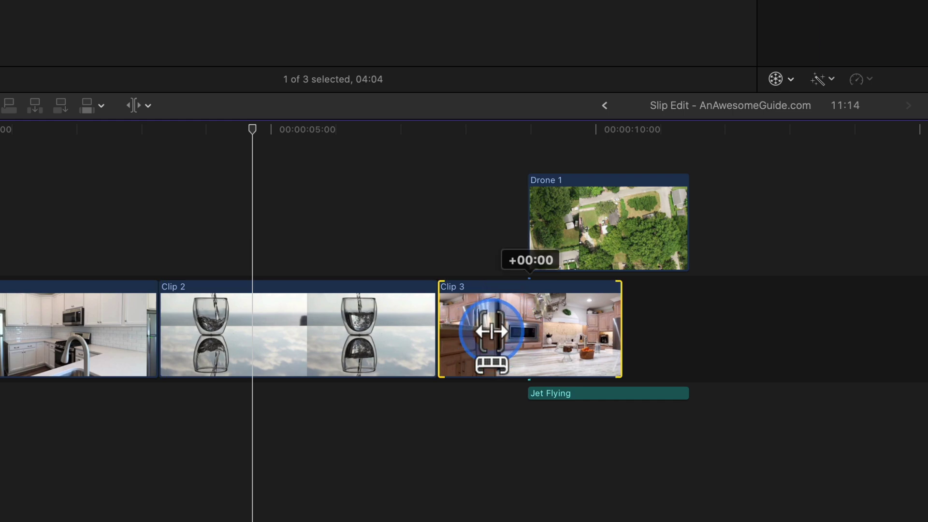
pyautogui.moveTo(492, 331)
pyautogui.mouseDown()
pyautogui.moveTo(550, 332)
pyautogui.moveTo(460, 332)
pyautogui.moveTo(506, 331)
pyautogui.mouseUp()
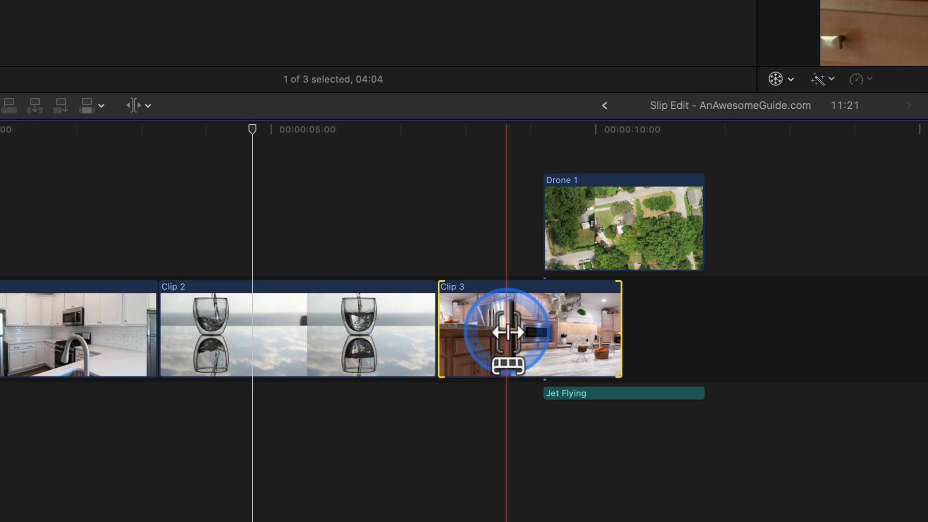
pyautogui.moveTo(508, 331); pyautogui.dragTo(527, 332)
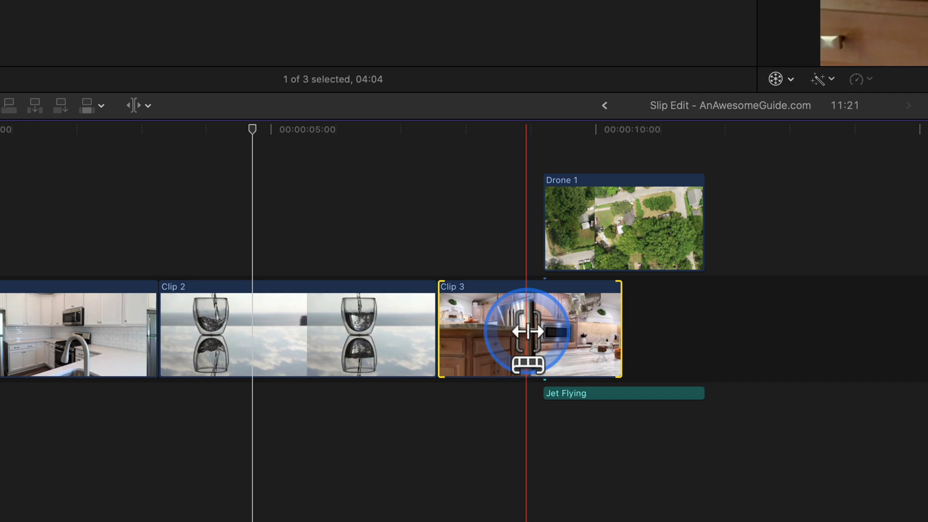
# Step: With the Trim tool, slip Clip 2 by +00:15 and Clip 3 by +00:06
pyautogui.click(145, 107)
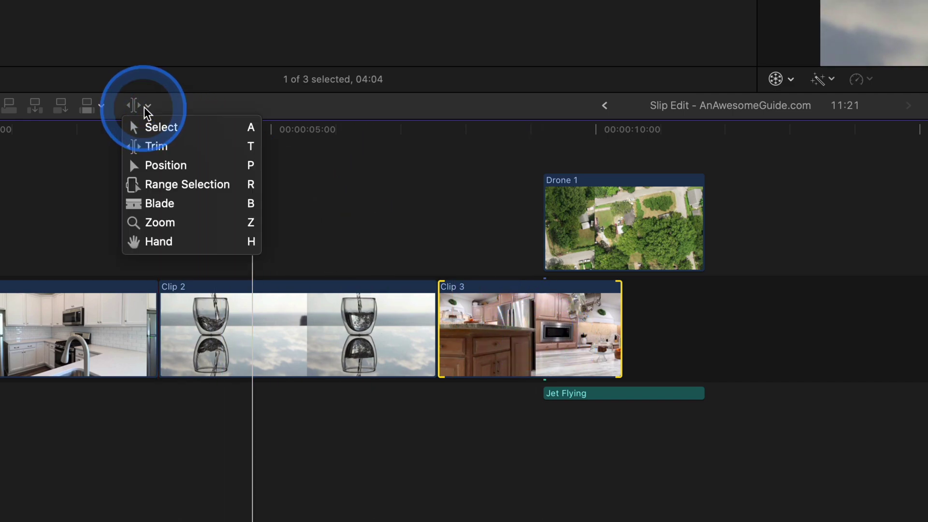
pyautogui.click(170, 146)
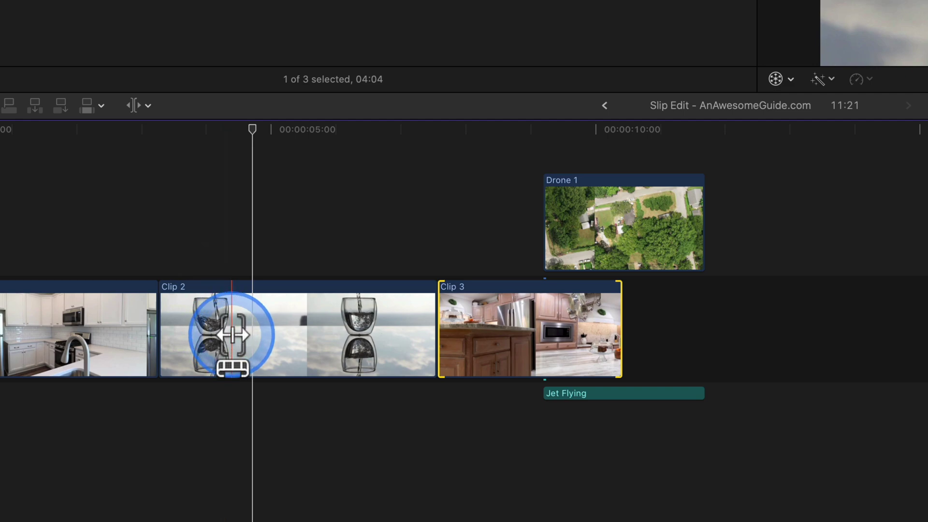
pyautogui.moveTo(233, 334); pyautogui.dragTo(280, 331)
pyautogui.moveTo(454, 329); pyautogui.dragTo(543, 332)
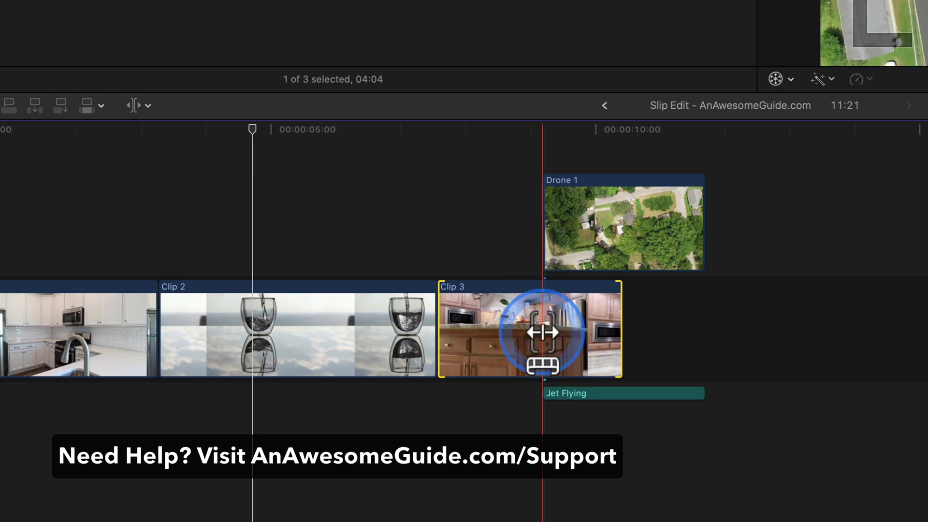